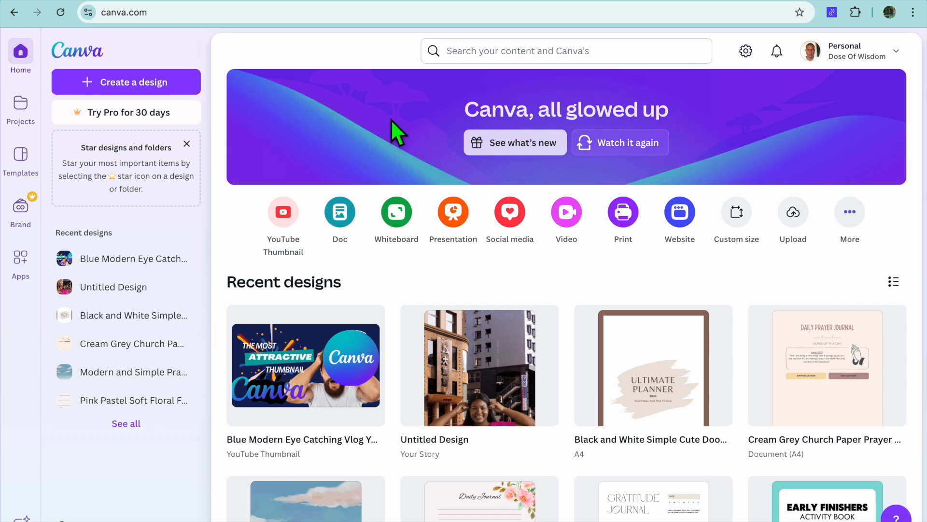
Step: Search for "business thank you card" and show all matching Canva templates
left_click(481, 60)
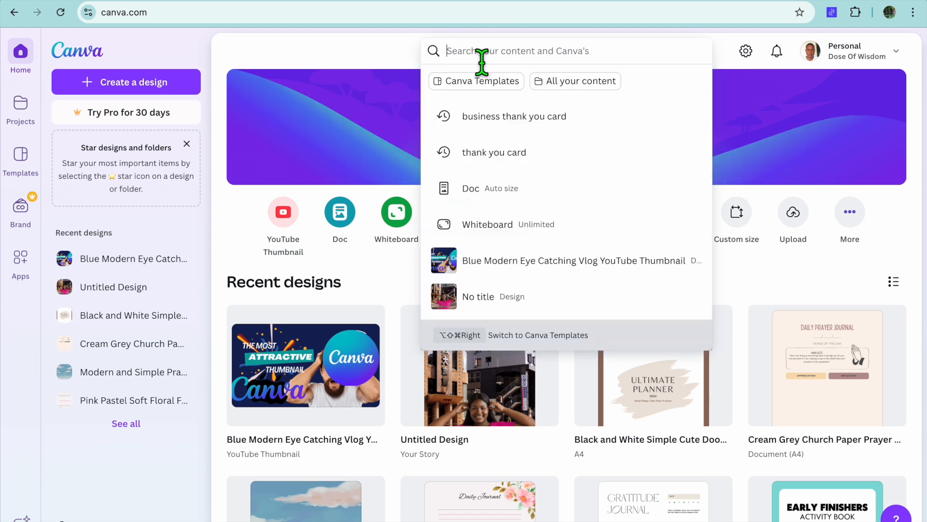
left_click(553, 123)
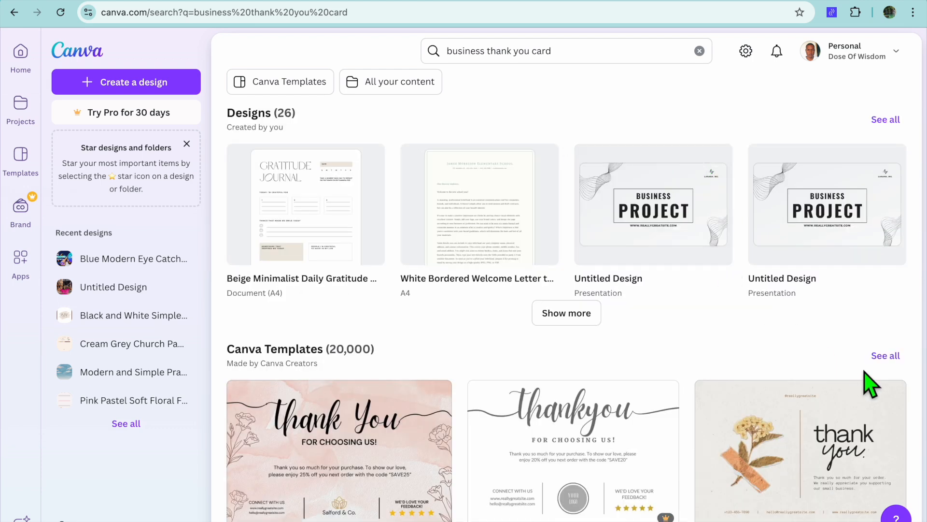
left_click(883, 356)
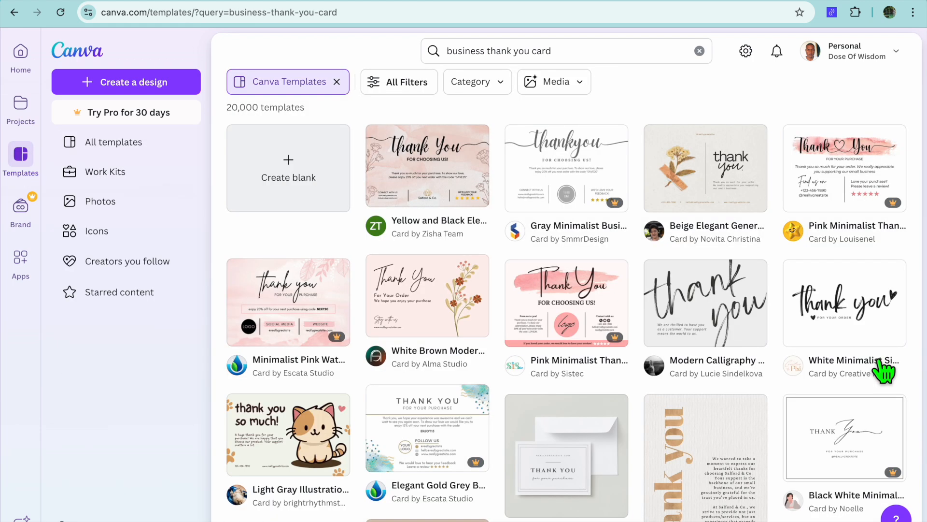
Step: Browse the thank-you card templates and customize the Yellow and Black Elegant Minimalist Thank you For Purchase Thank You Card
mouse_move(793, 243)
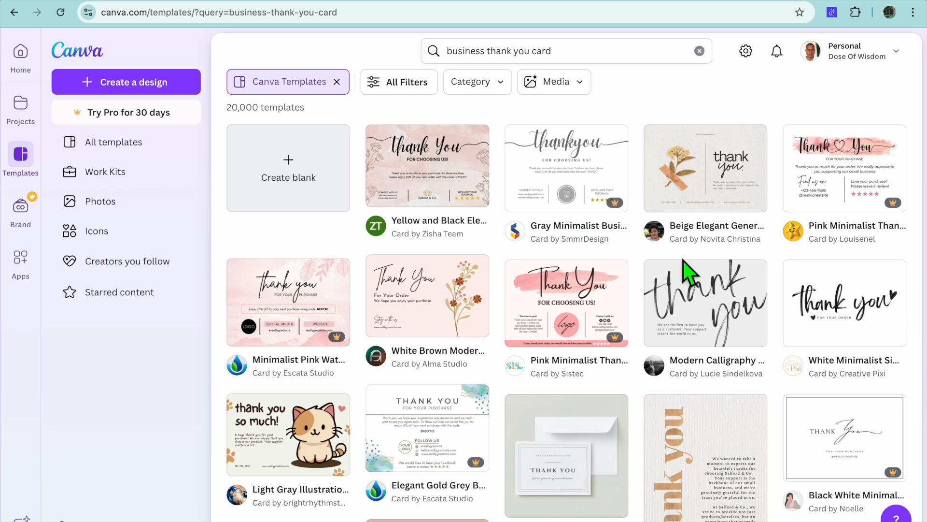
scroll(685, 265, "down", 8)
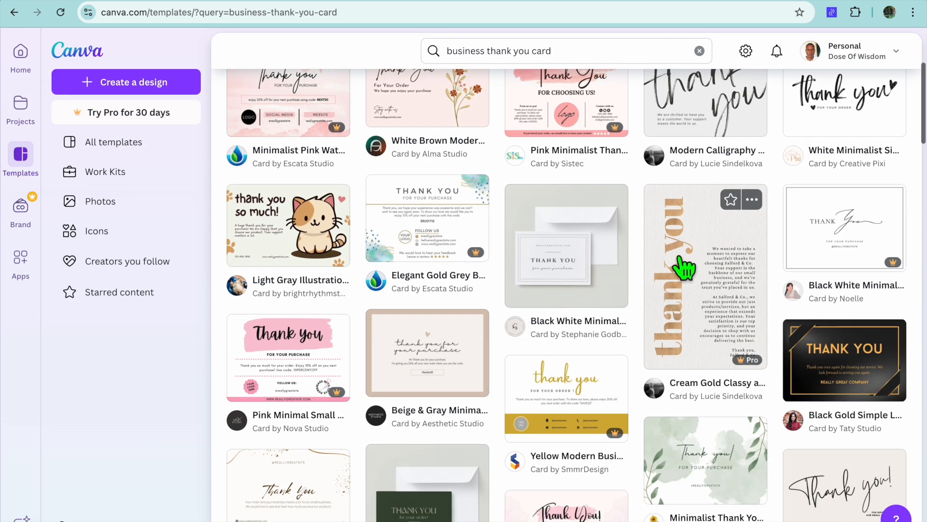
scroll(685, 265, "down", 10)
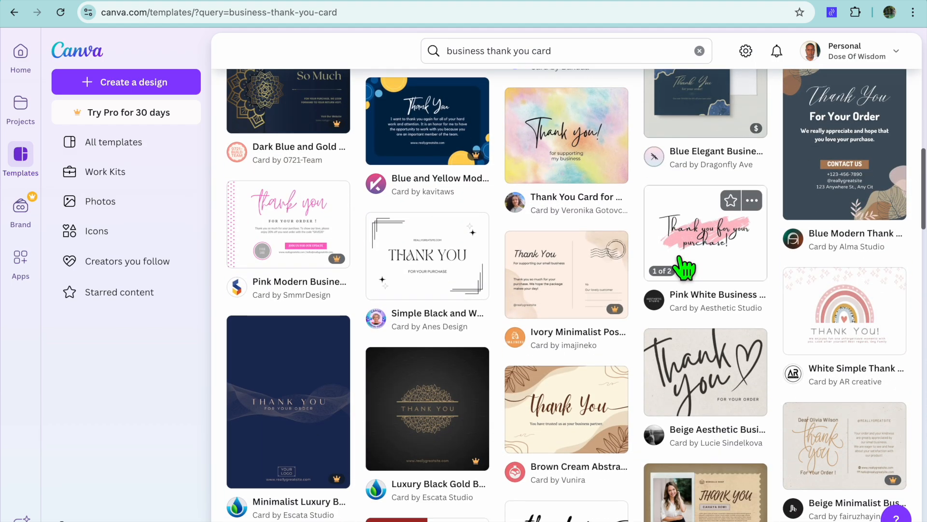
scroll(679, 261, "down", 4)
scroll(679, 261, "up", 20)
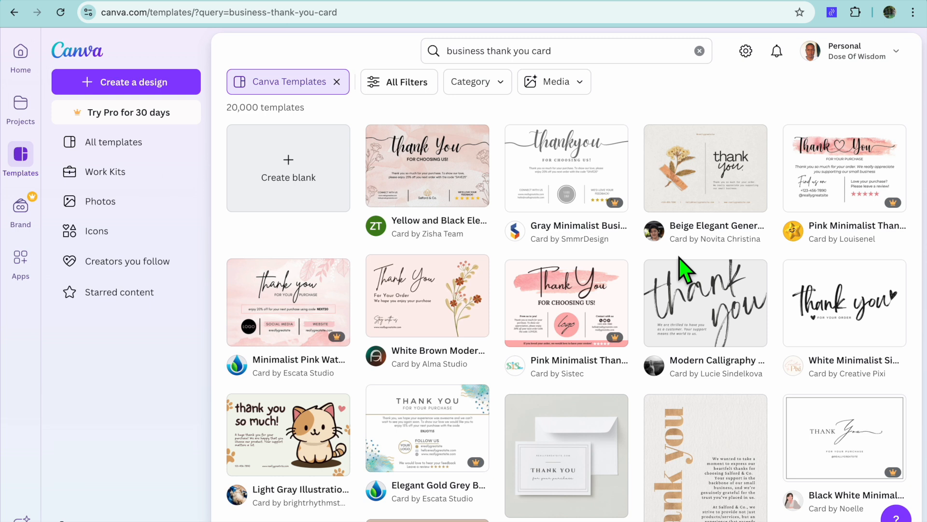
left_click(427, 198)
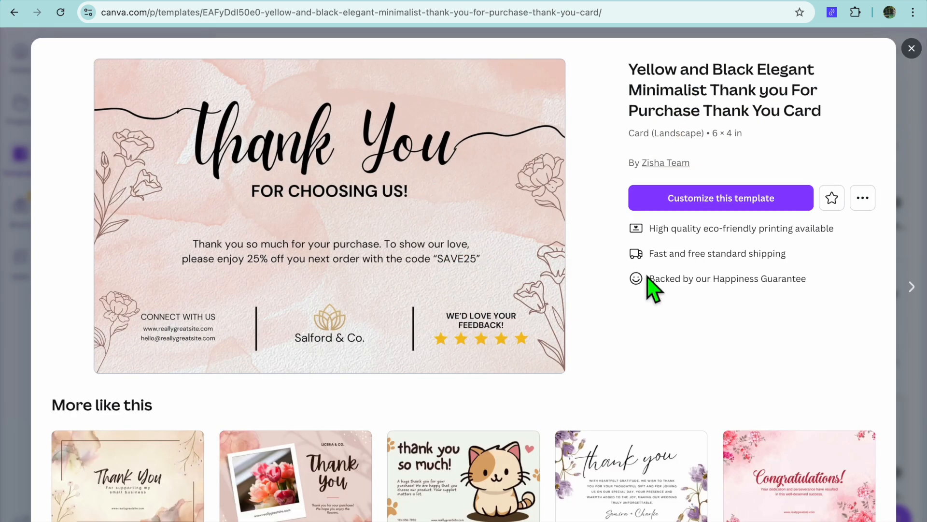
left_click(728, 200)
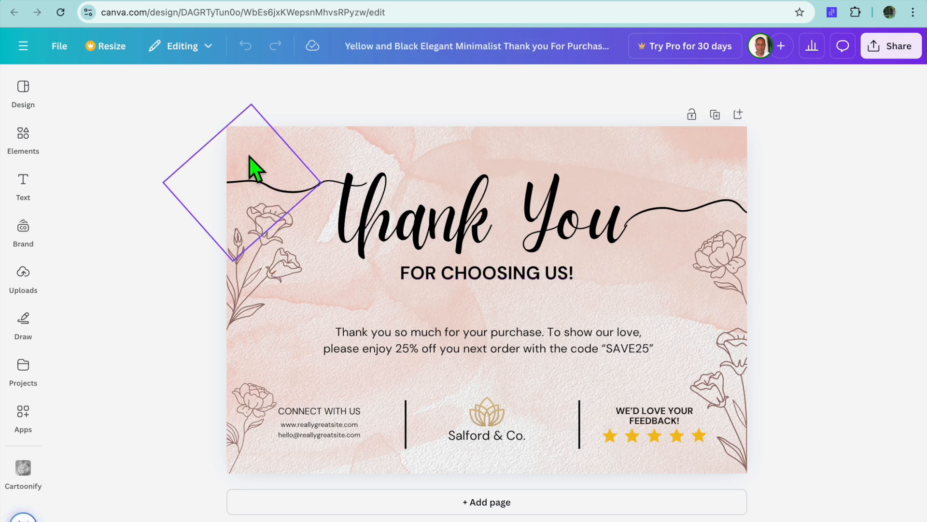
left_click(414, 213)
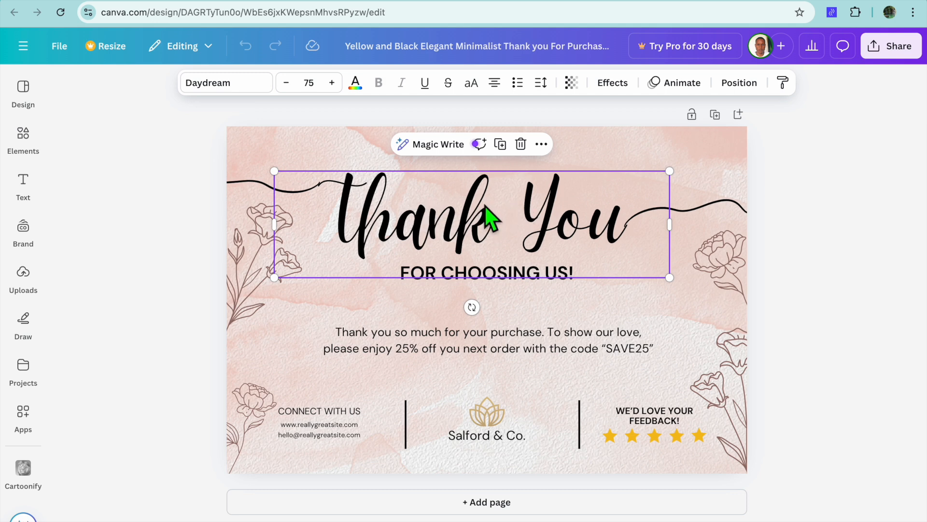
left_click(323, 90)
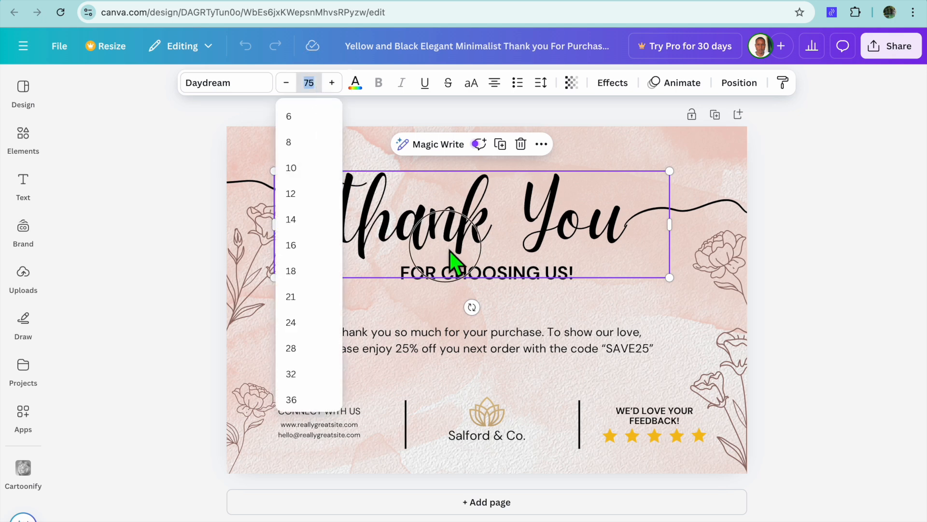
double_click(395, 261)
Step: Change the discount in the card's thank-you message to 15%
left_click(393, 339)
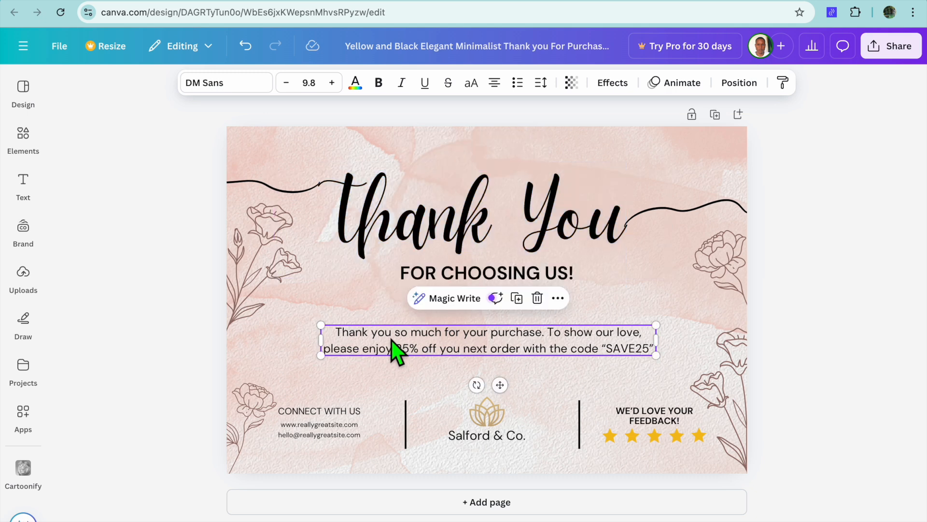
left_click(374, 341)
left_click(369, 338)
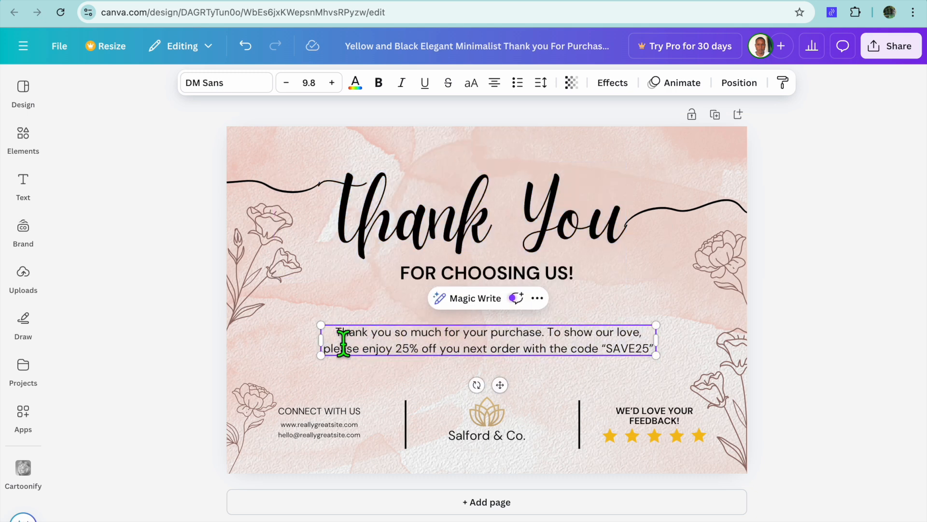
left_click_drag(336, 333, 657, 357)
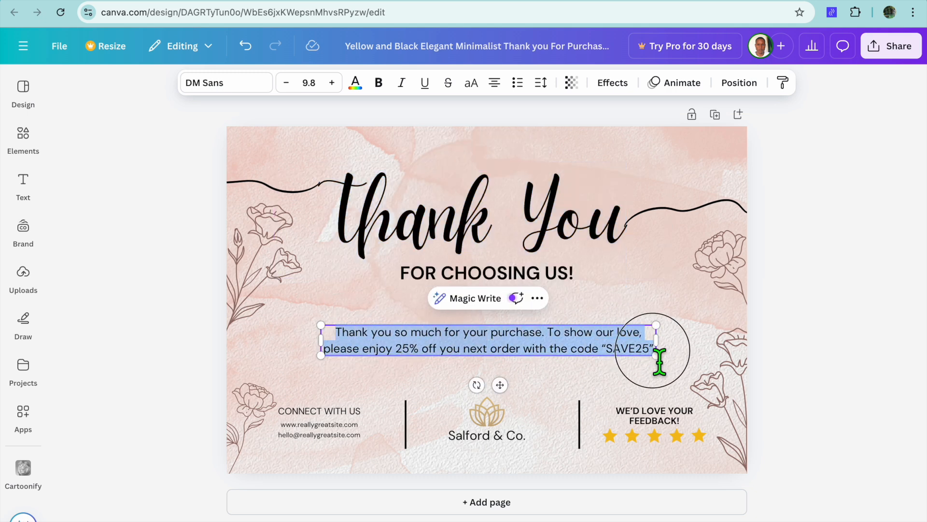
left_click(420, 355)
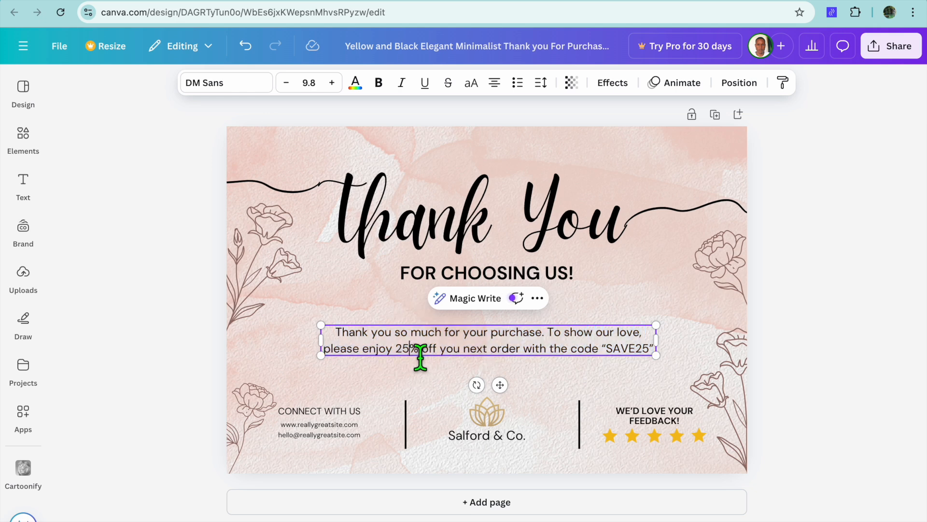
left_click_drag(414, 348, 404, 349)
type("15")
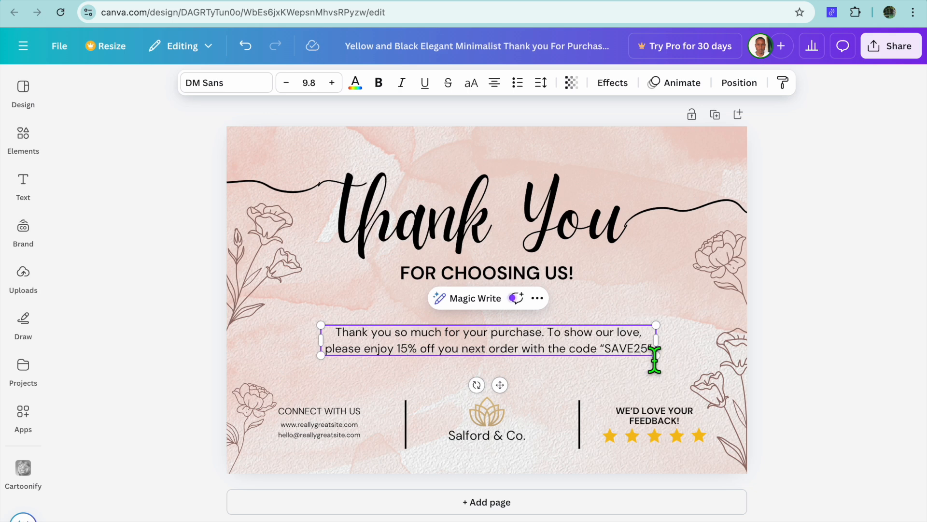
Step: Change the discount code at the end of the thank-you message to "SAVE15"
left_click(650, 349)
key("BackSpace")
key("BackSpace")
type("15")
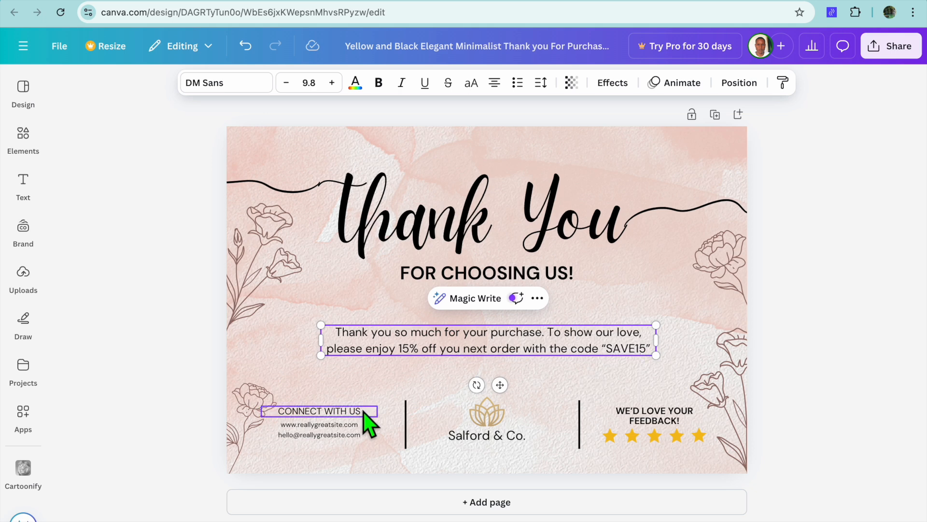
left_click(342, 428)
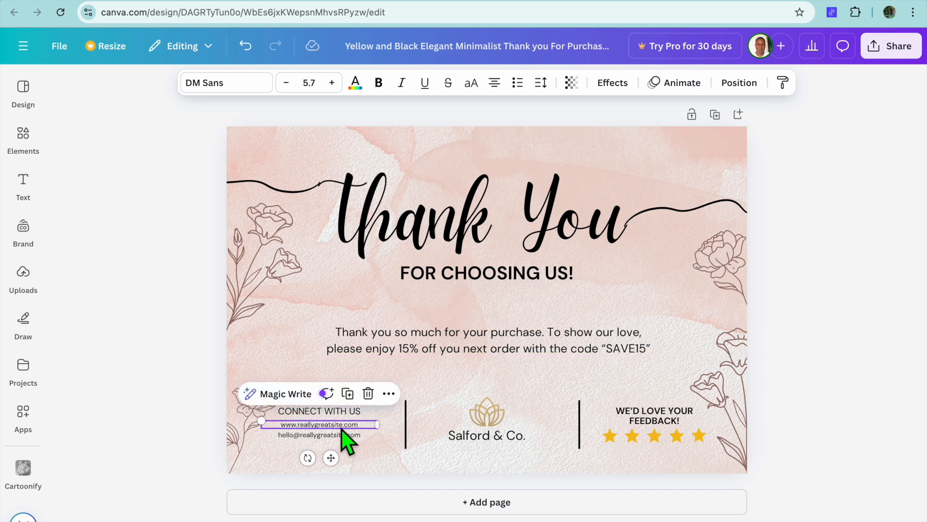
left_click(352, 436)
left_click(354, 425)
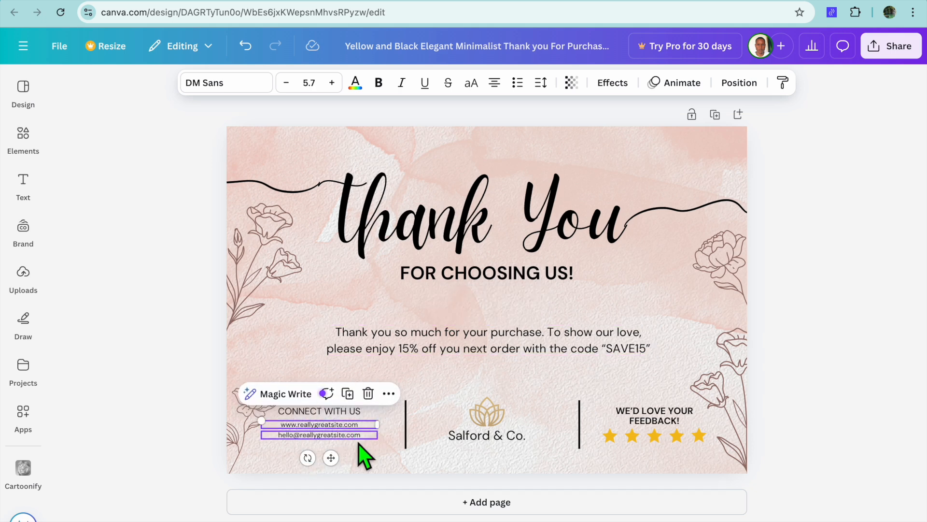
left_click(358, 438)
Step: Replace the company name under the lotus logo with "simple answers"
left_click(516, 437)
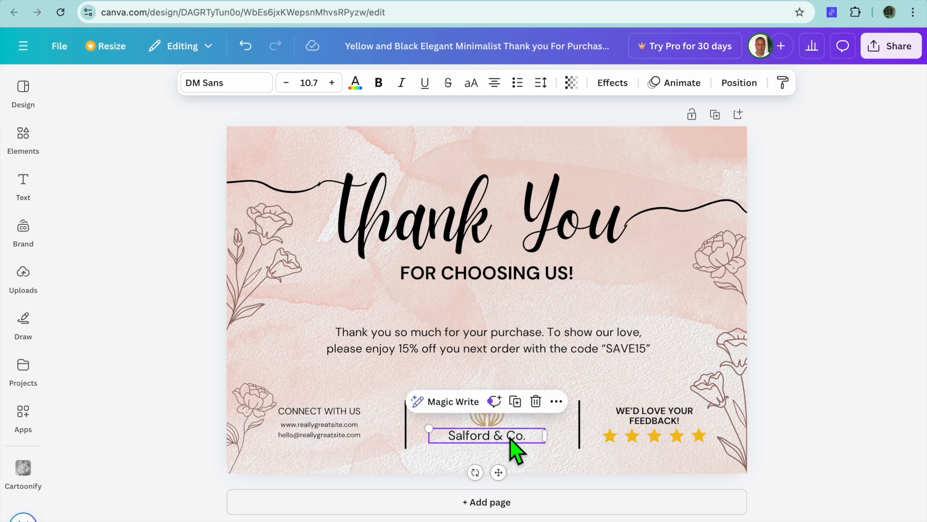
left_click(485, 437)
left_click_drag(537, 437, 423, 433)
left_click_drag(538, 439, 452, 442)
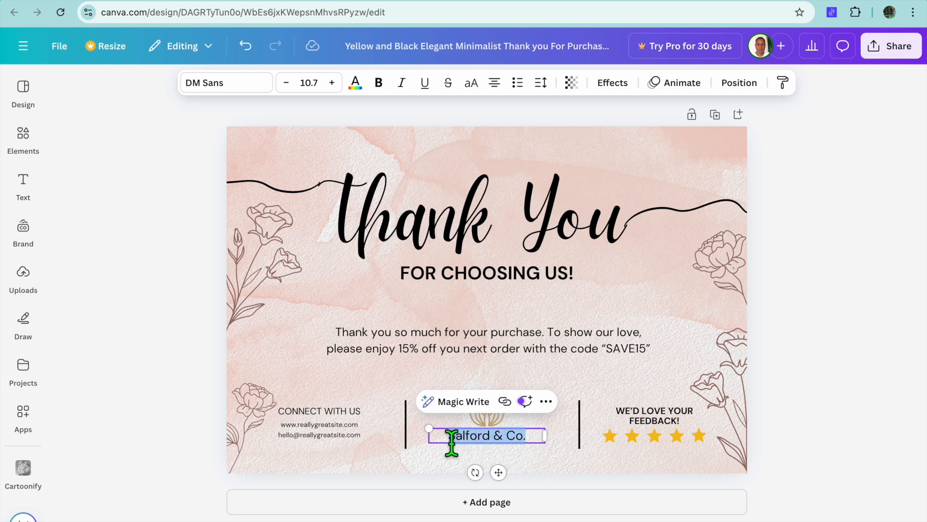
type("S")
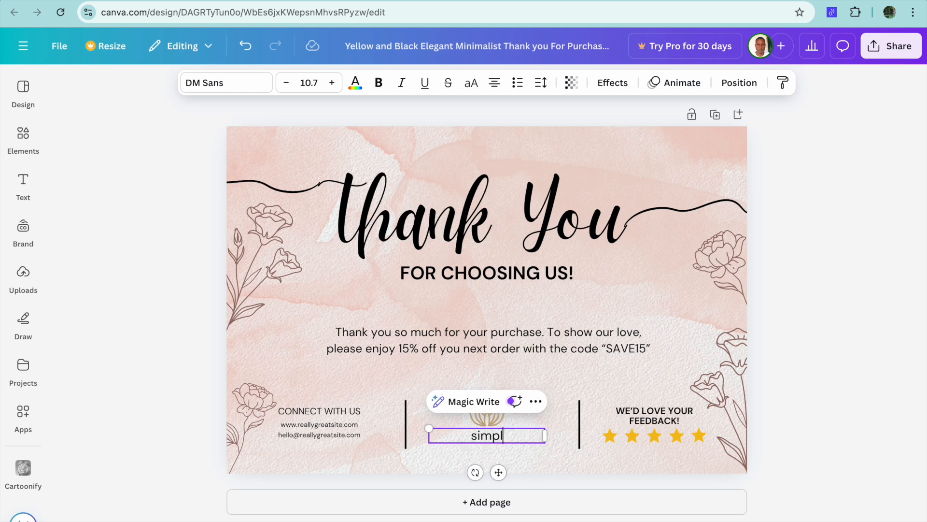
type("imple answers")
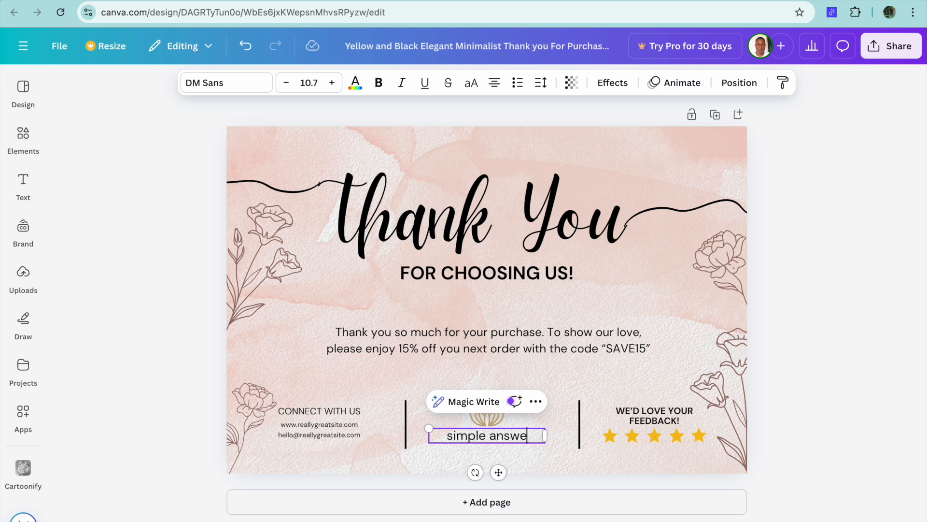
left_click(581, 387)
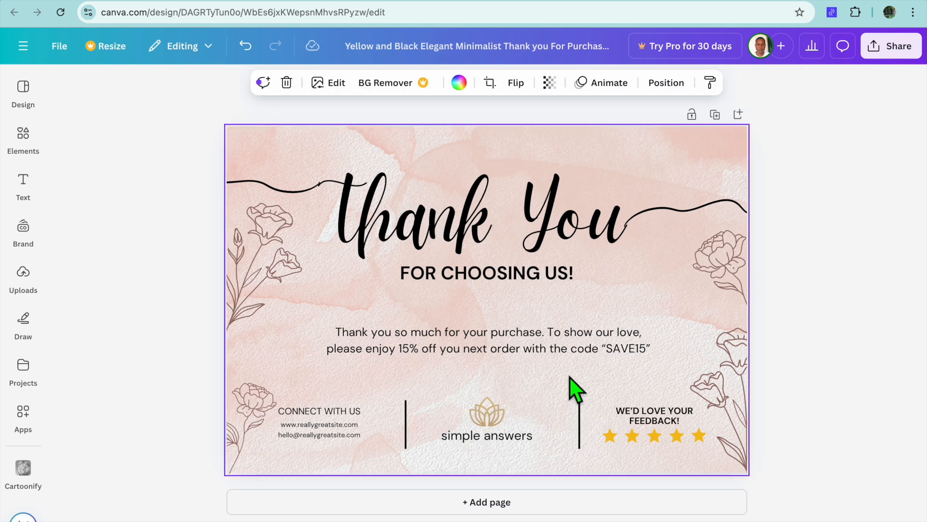
left_click(498, 415)
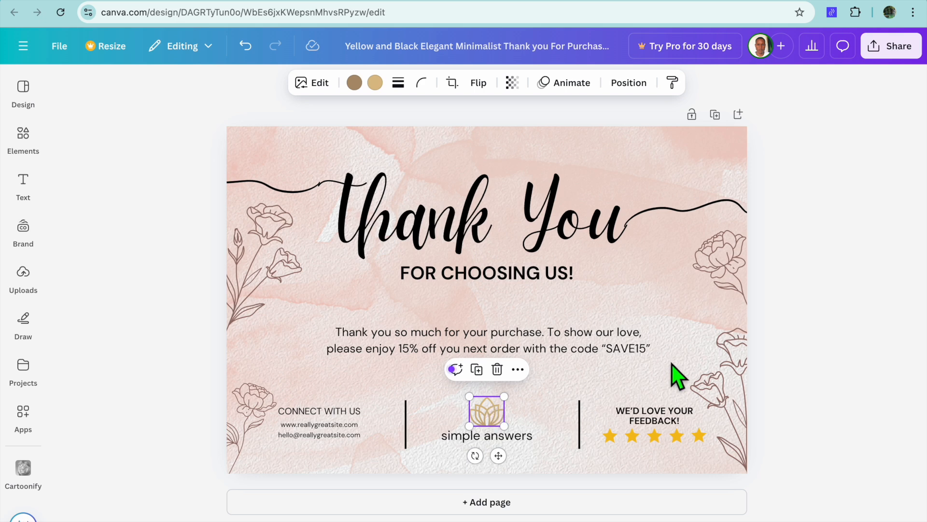
left_click(681, 374)
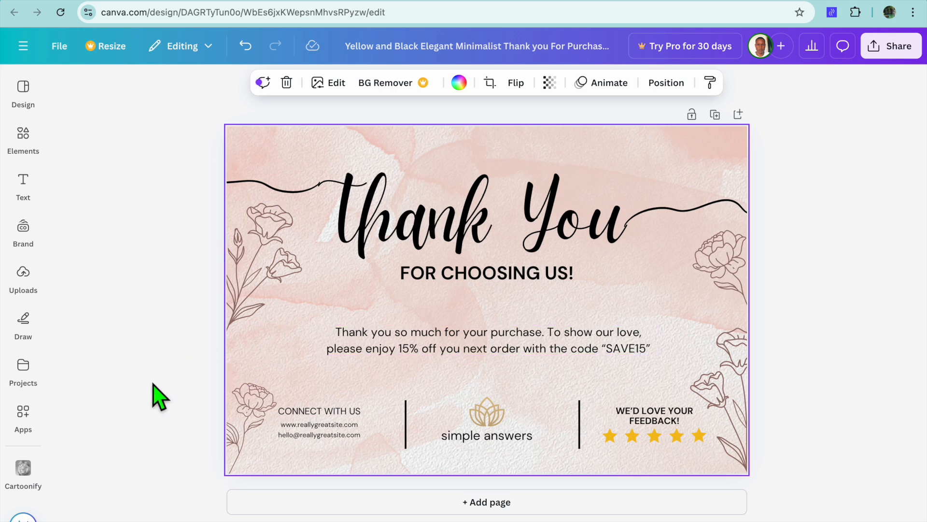
Step: Search the Canva apps for "qr" and choose the Simple QR Code suggestion
left_click(26, 415)
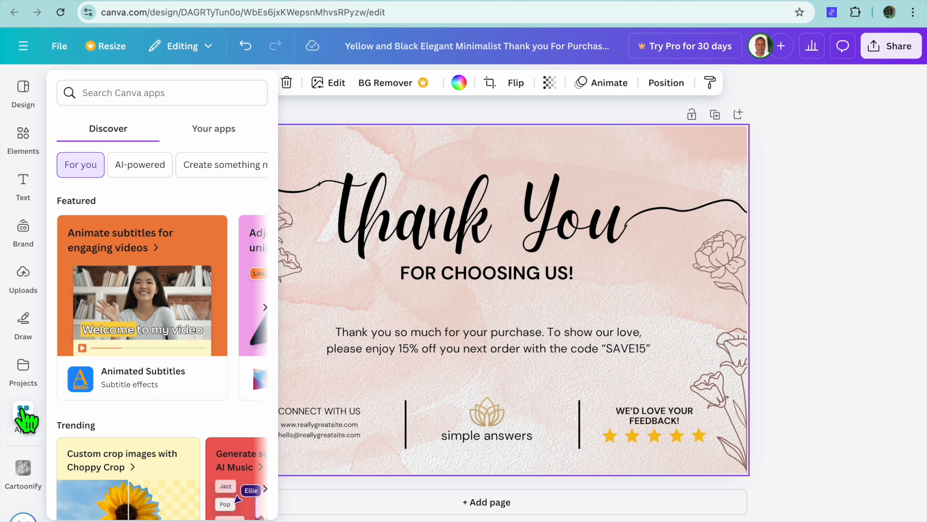
left_click(141, 99)
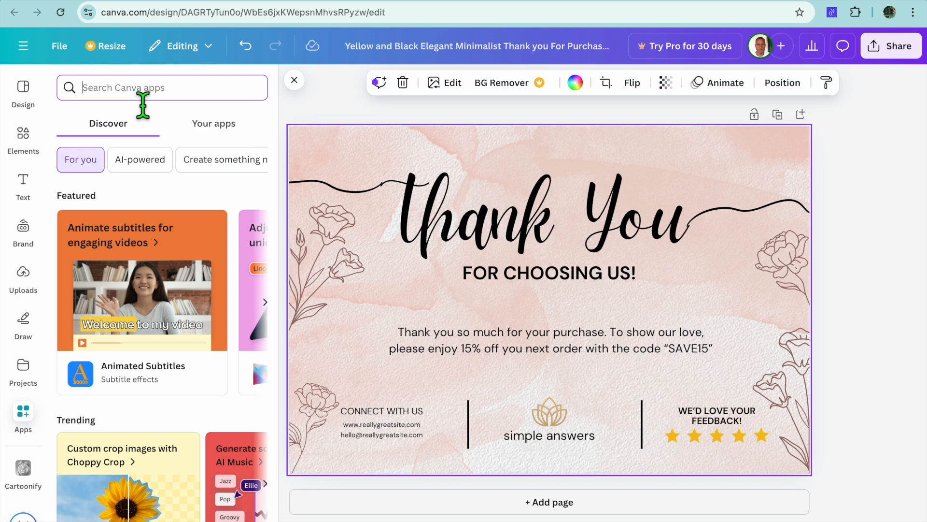
type("qr")
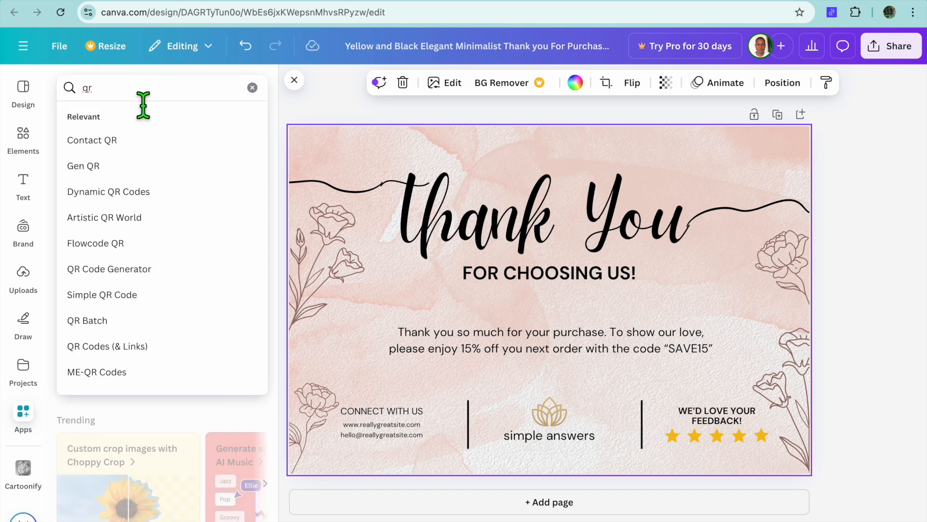
left_click(137, 295)
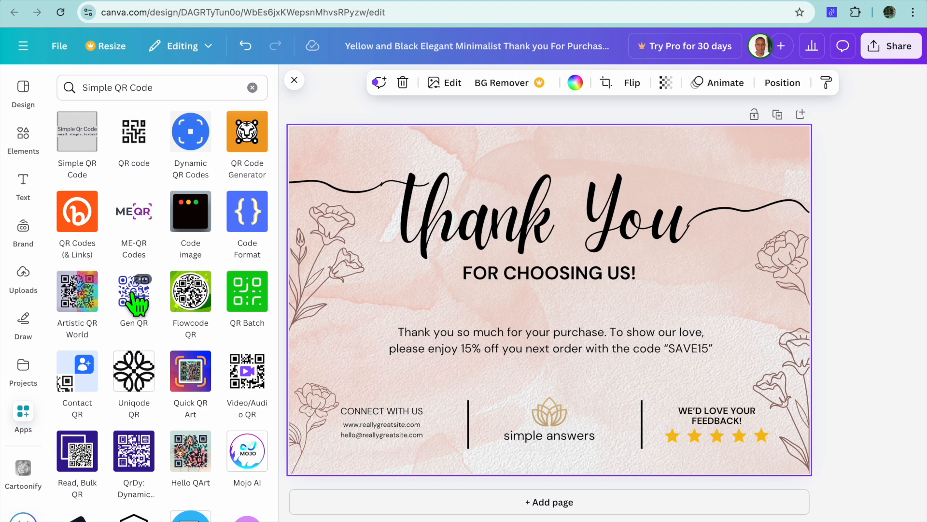
Step: Try to open the Simple QR Code app and dismiss its app permissions notice
left_click(83, 147)
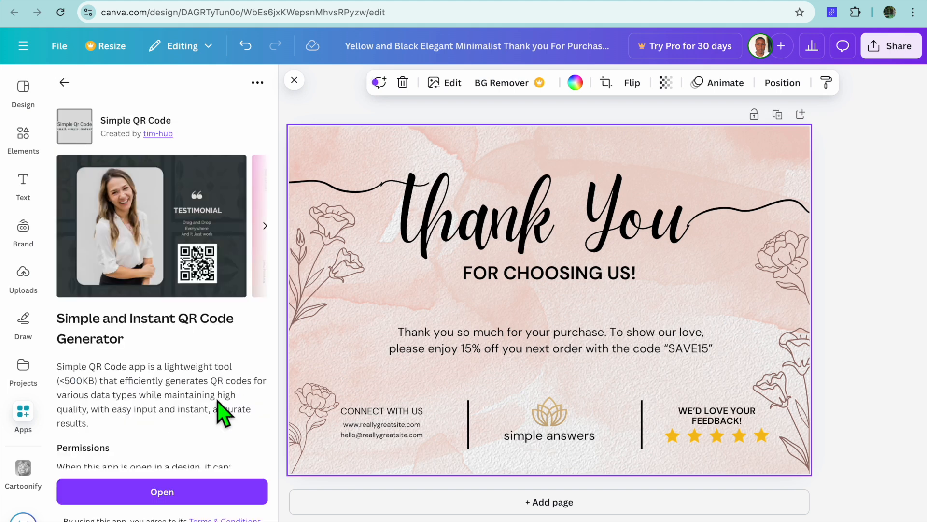
scroll(222, 413, "down", 1)
left_click(186, 493)
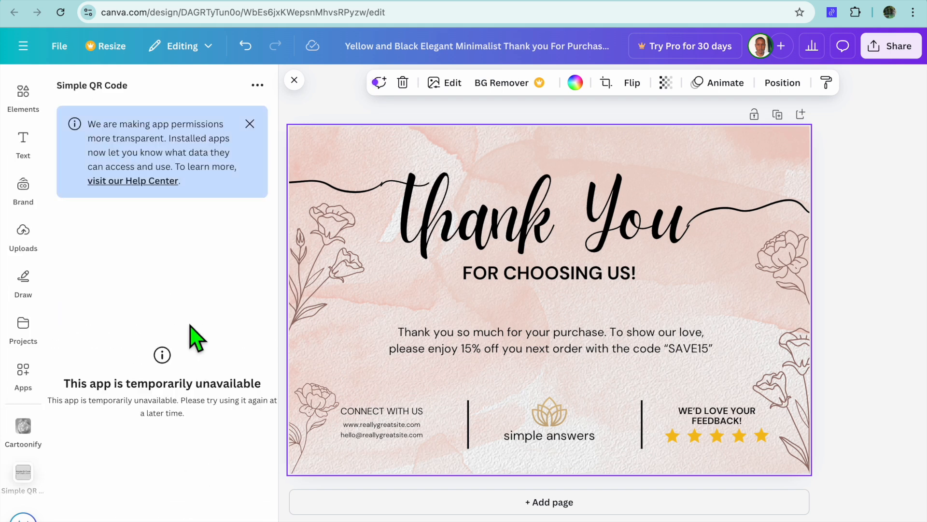
left_click(250, 124)
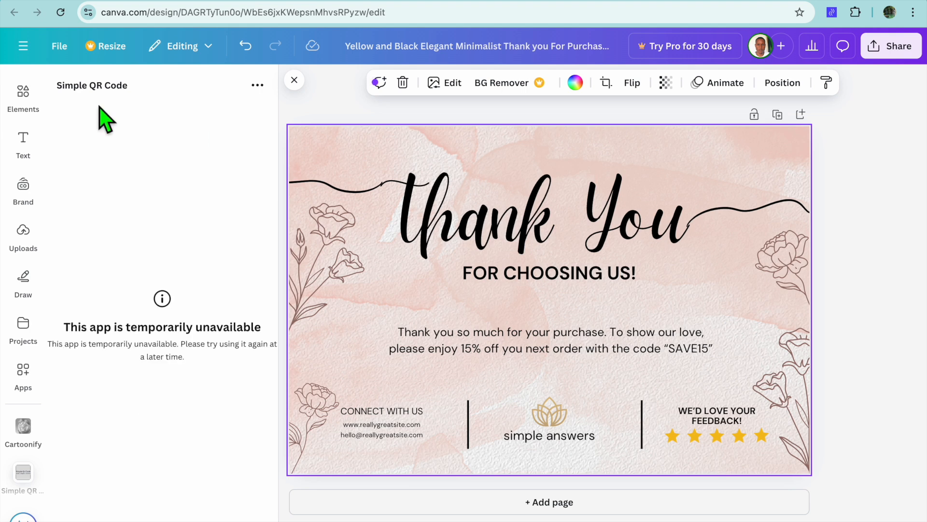
Step: Return to the QR app search results and open the "QR code" app created by Canva
left_click(29, 384)
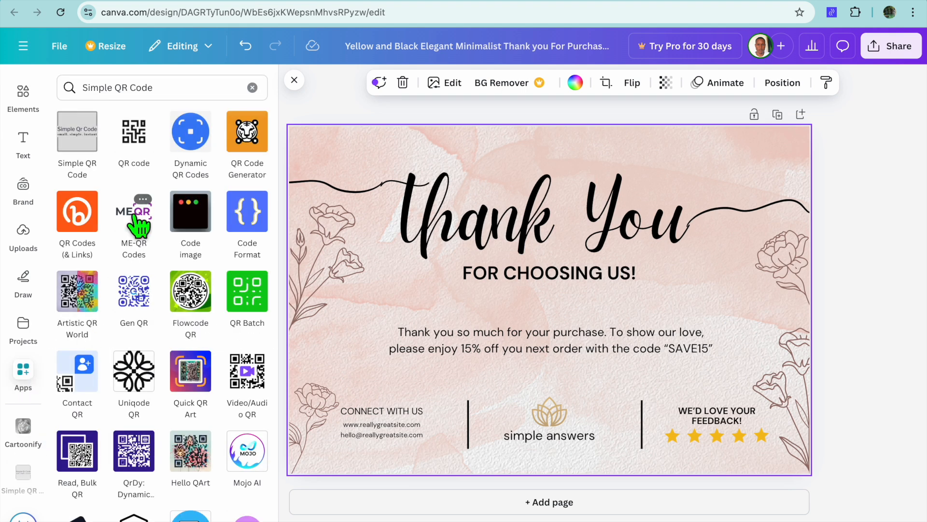
left_click(134, 135)
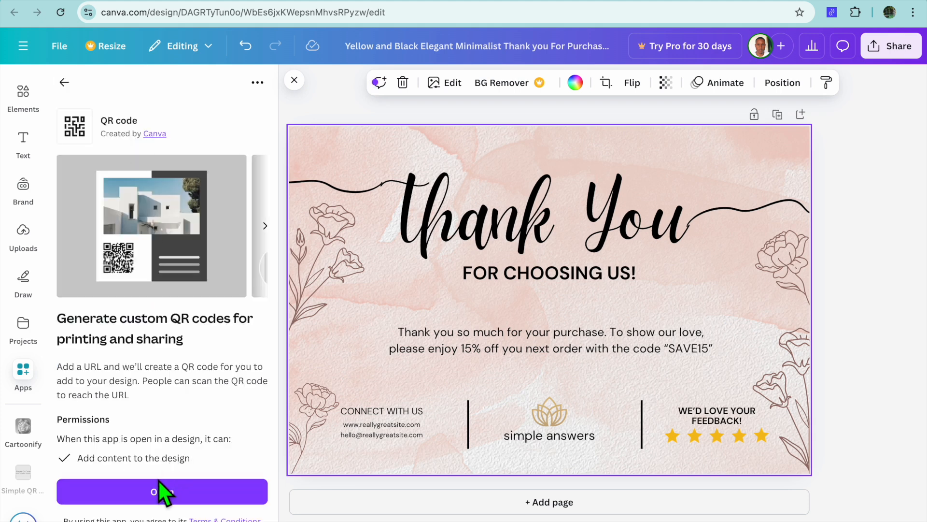
left_click(161, 492)
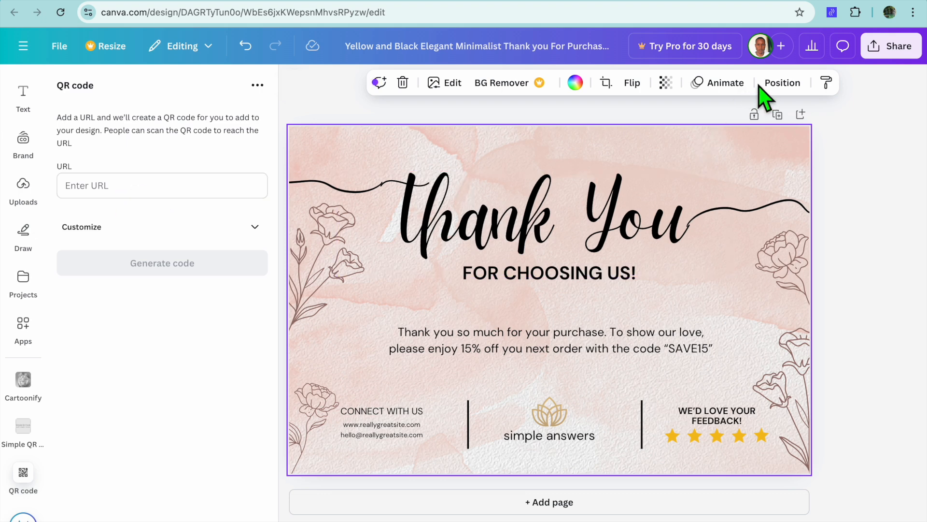
Step: Copy the web address of the thank-you card template page and return to the card design
left_click(454, 1)
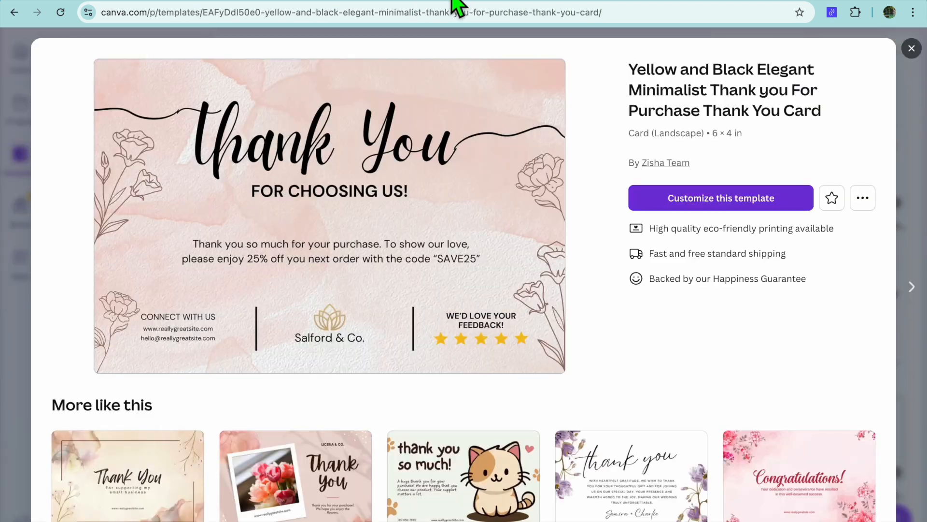
left_click(371, 27)
right_click(373, 13)
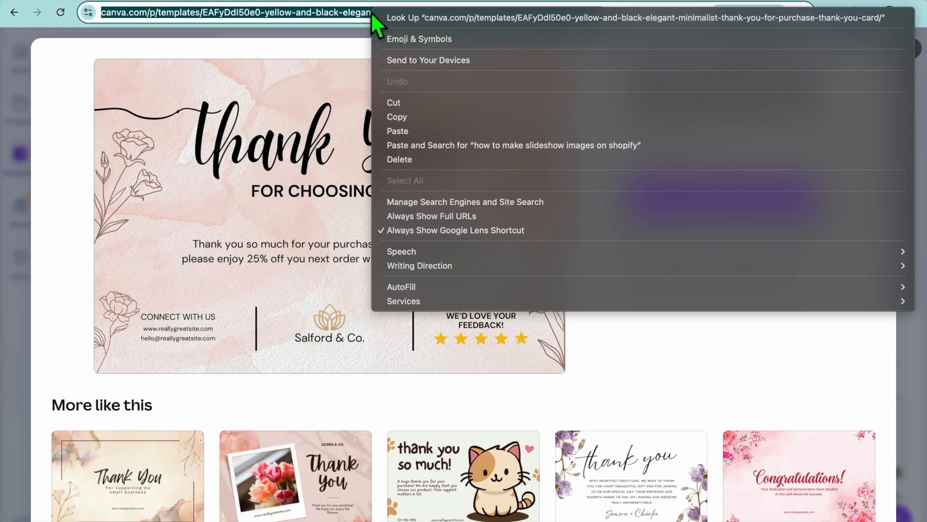
left_click(416, 116)
left_click(492, 4)
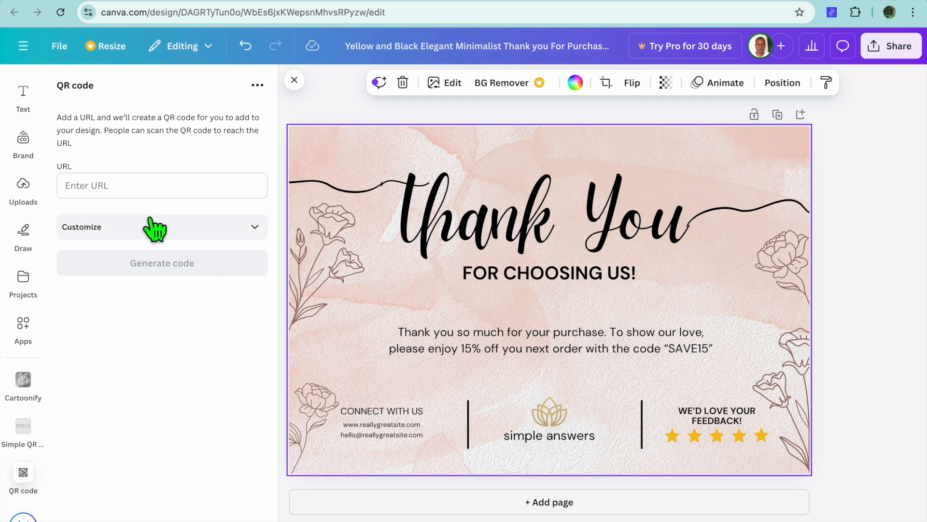
Step: Paste the copied template address as the QR code's URL and generate the code onto the card
left_click(131, 201)
right_click(129, 192)
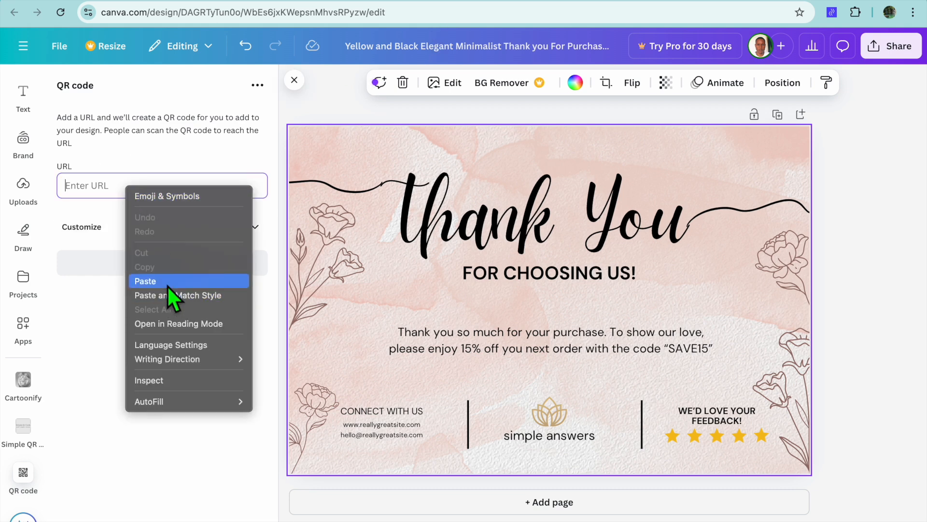
left_click(168, 286)
left_click(175, 263)
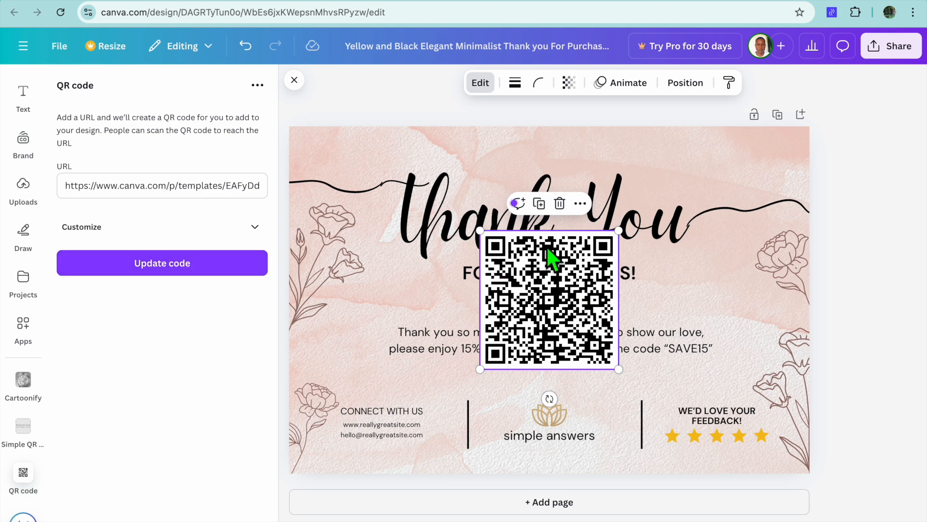
Step: Shrink the QR code and place it in the space just left of the thank-you message, then deselect it
left_click_drag(492, 245, 558, 309)
left_click_drag(600, 338, 373, 348)
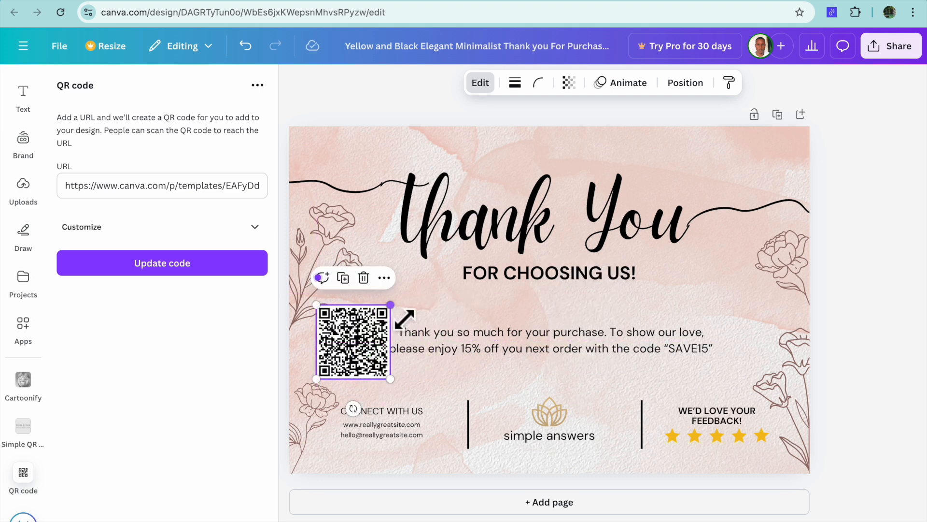
left_click_drag(317, 305, 329, 318)
left_click_drag(359, 367, 351, 370)
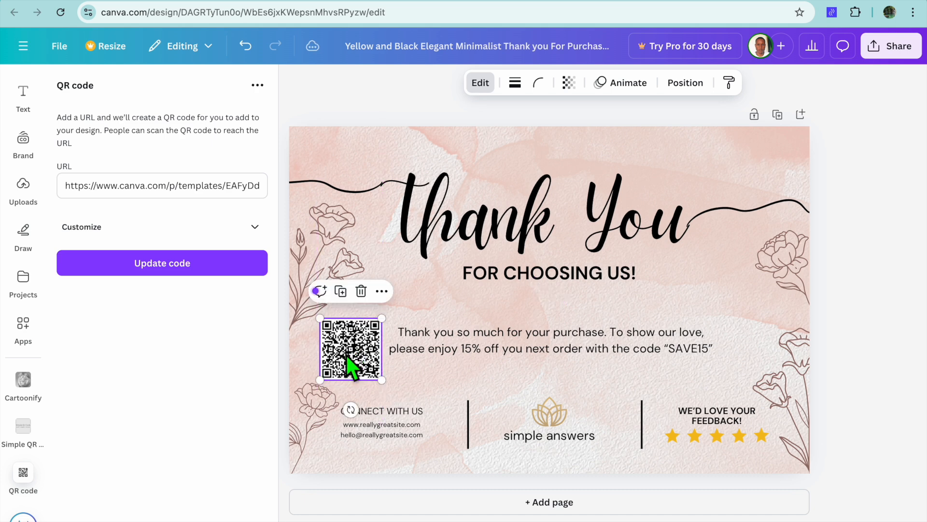
left_click(872, 222)
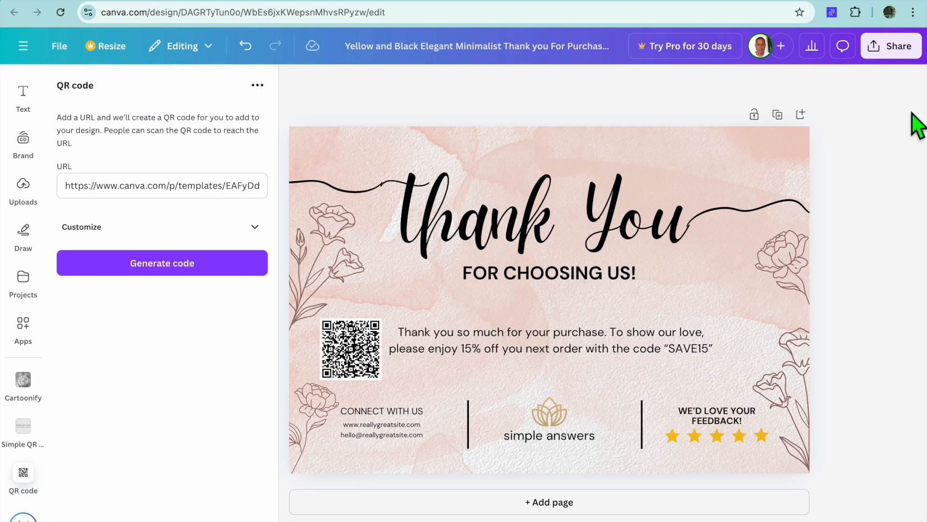
Step: Examine the design's sharing options, including the download settings and the public view link
left_click(890, 46)
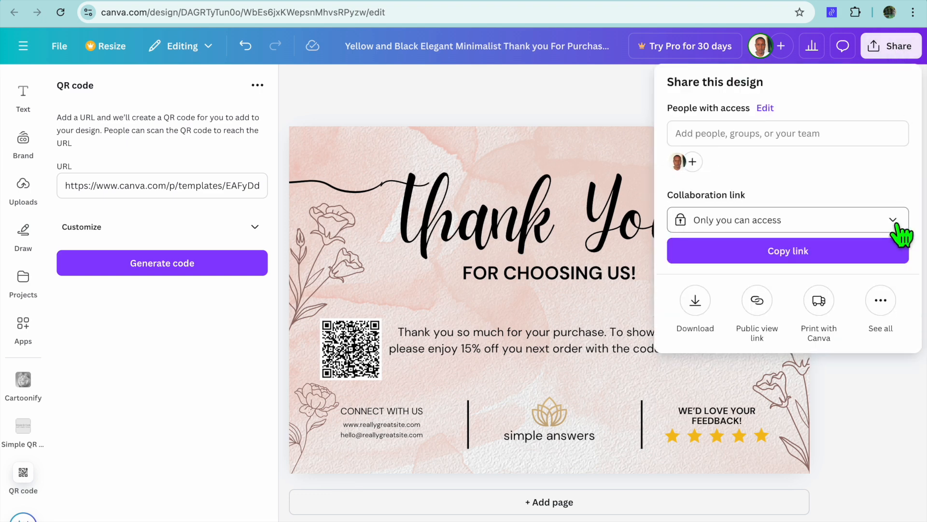
left_click(699, 309)
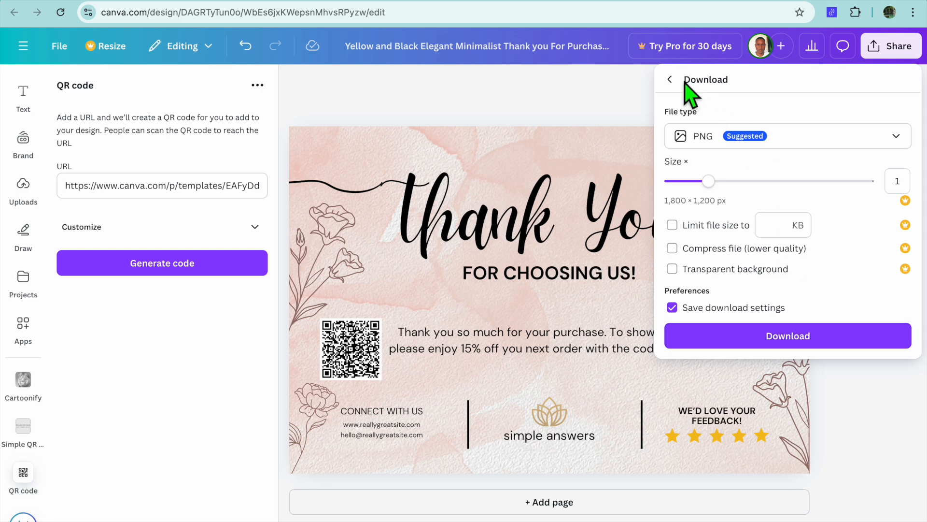
left_click(670, 80)
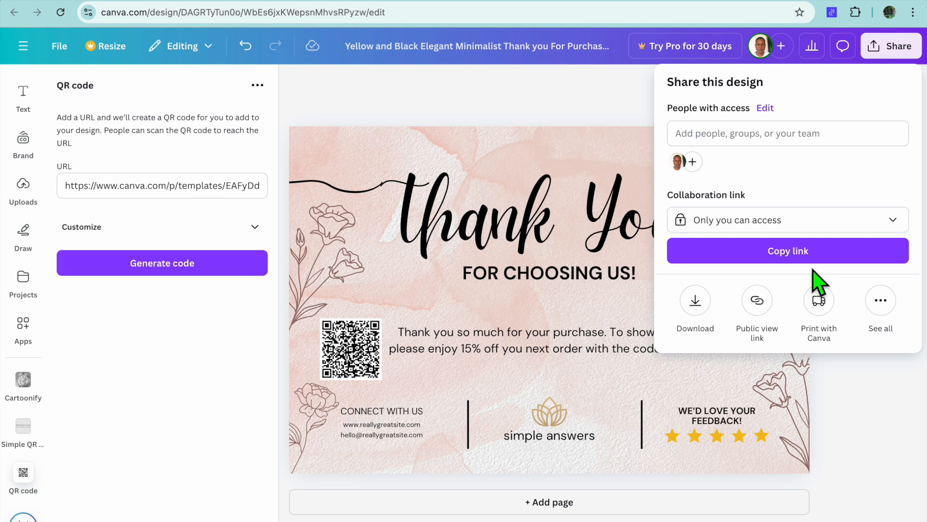
left_click(758, 301)
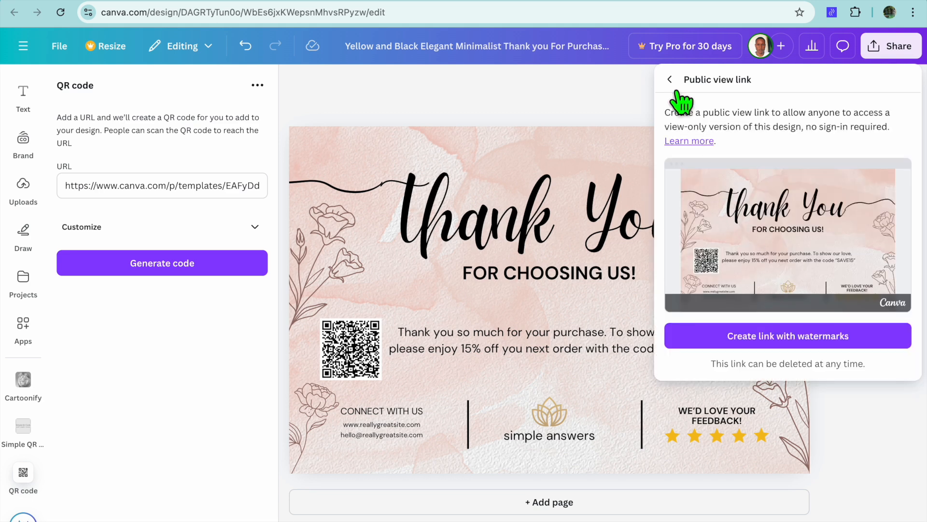
left_click(671, 80)
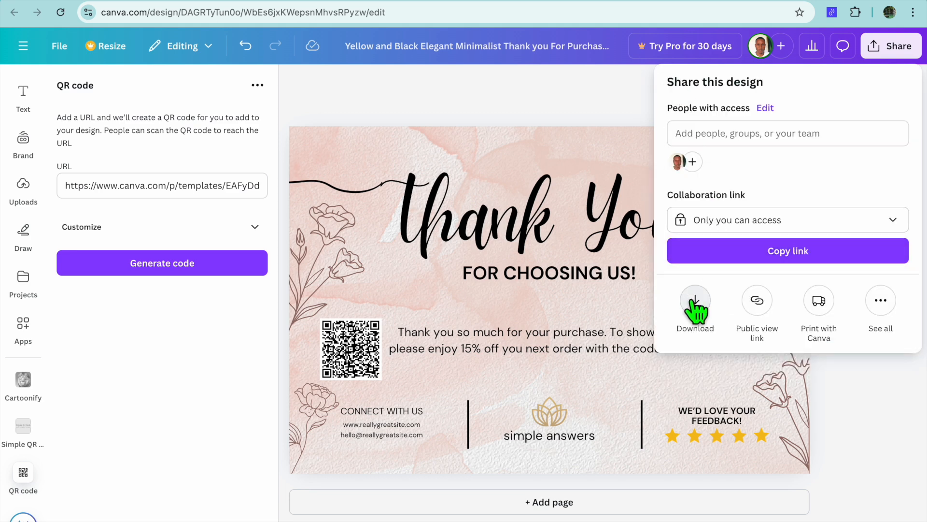